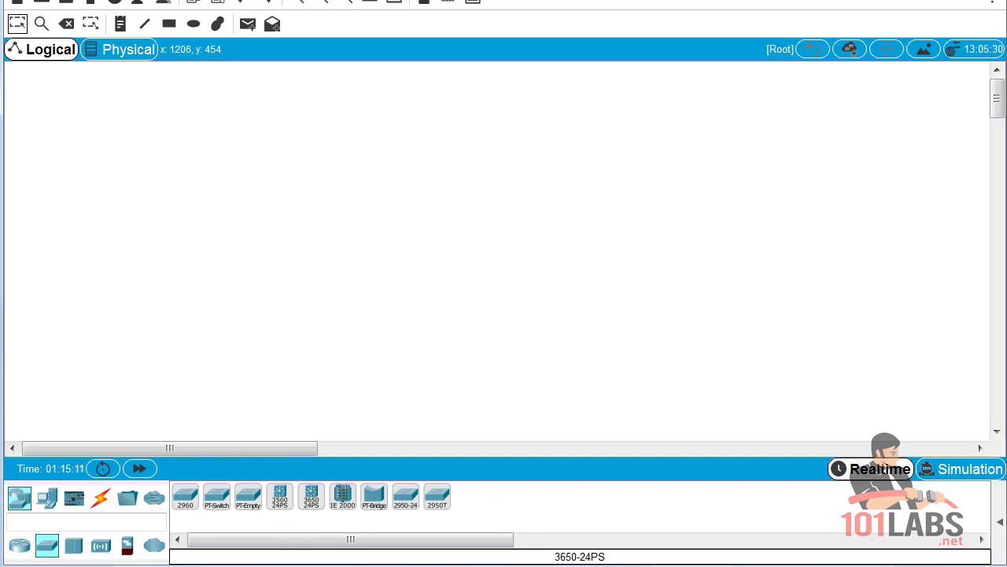
# Place a 3650-24PS multilayer switch and inspect its zoomed, enlarged physical chassis view
pyautogui.moveTo(311, 496); pyautogui.dragTo(456, 201)
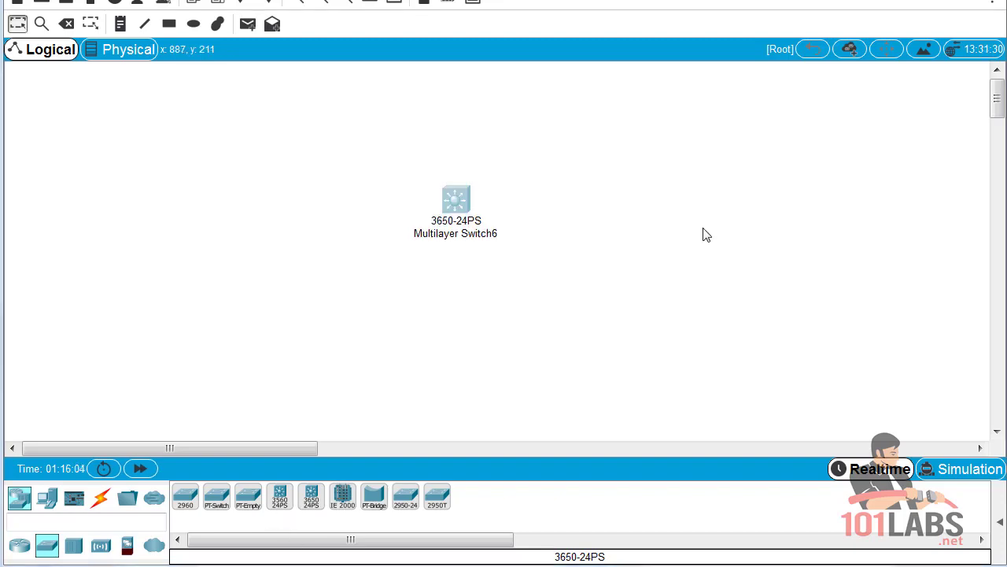
pyautogui.click(452, 198)
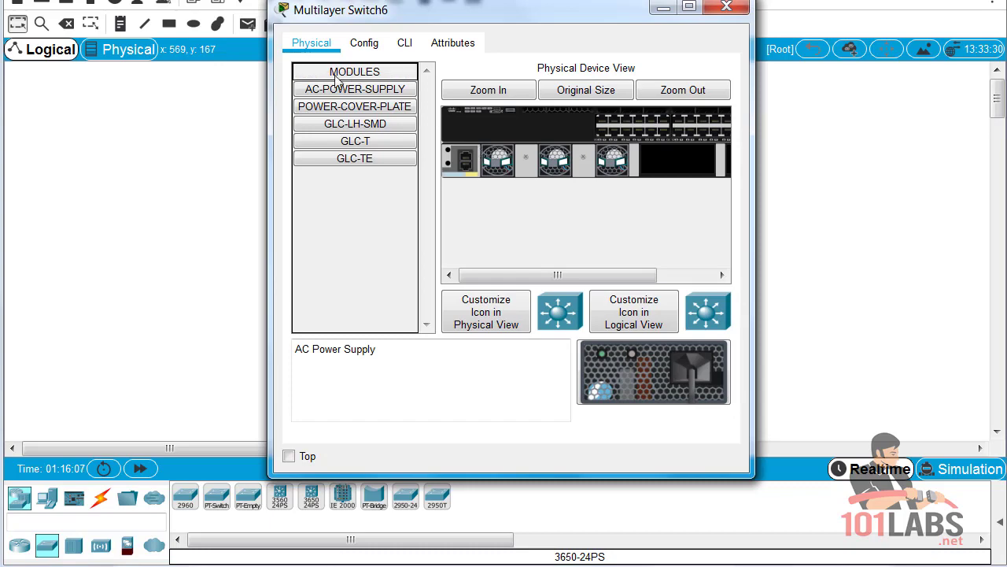
pyautogui.moveTo(754, 185); pyautogui.dragTo(998, 186)
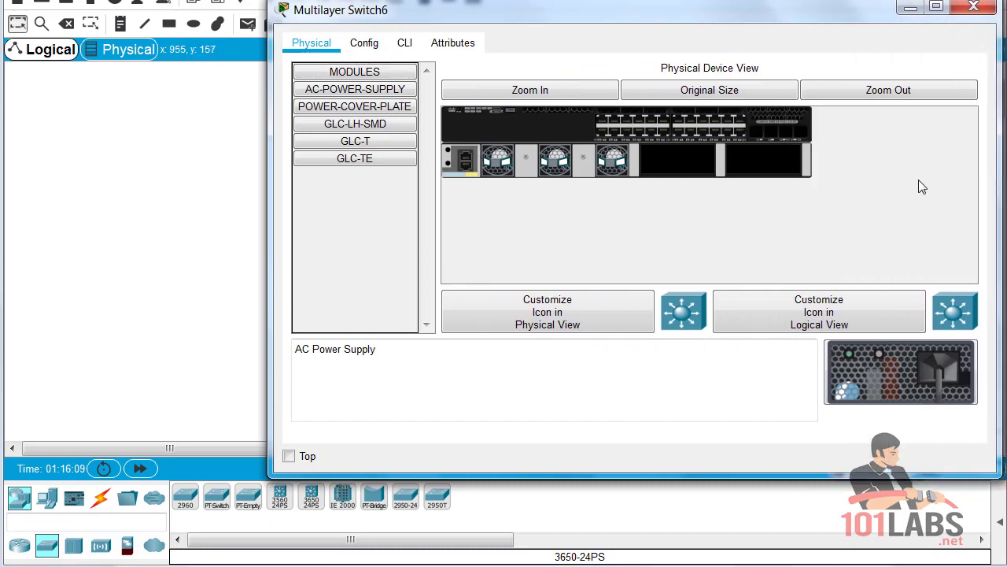
pyautogui.moveTo(492, 9); pyautogui.dragTo(228, 11)
pyautogui.click(270, 90)
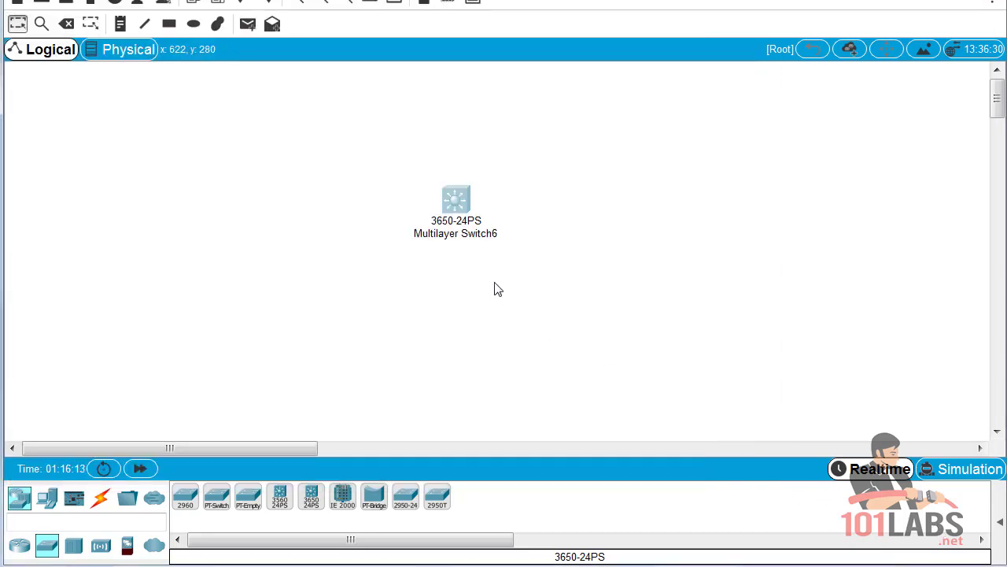
pyautogui.click(469, 210)
pyautogui.moveTo(738, 475)
pyautogui.mouseDown()
pyautogui.moveTo(823, 521)
pyautogui.moveTo(1005, 563)
pyautogui.mouseUp()
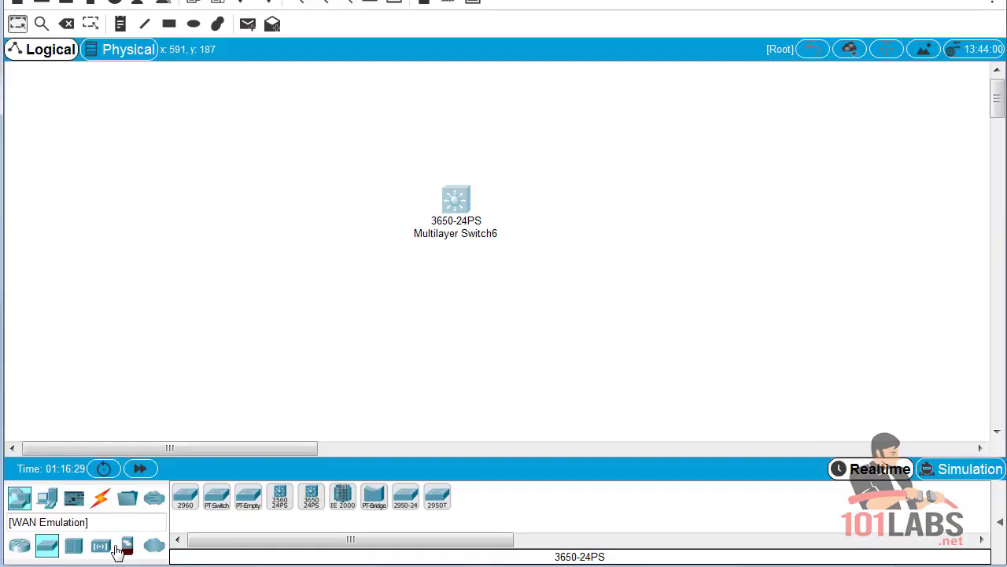
# Place an ISR4331 router to the left of the multilayer switch
pyautogui.click(26, 547)
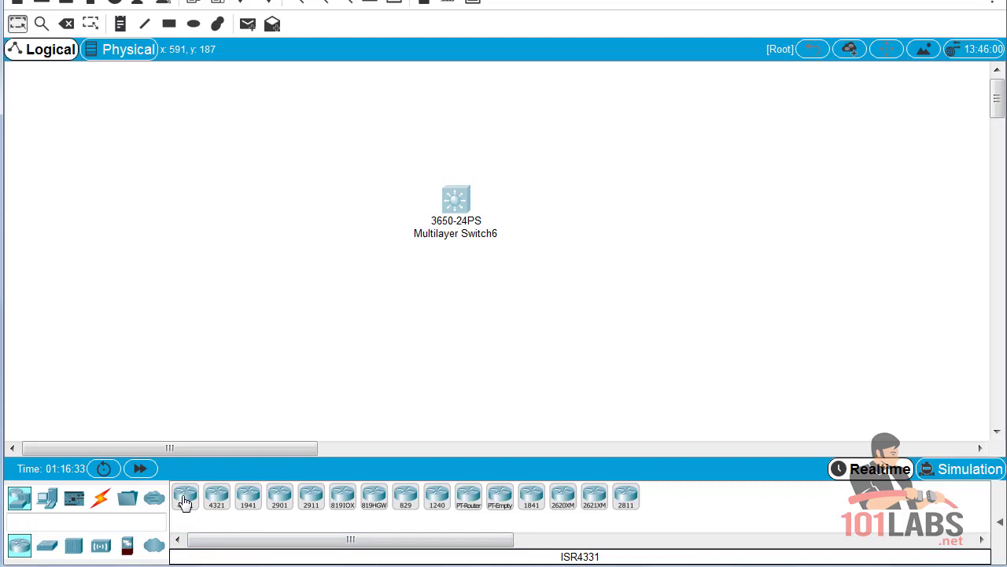
pyautogui.moveTo(185, 497); pyautogui.dragTo(221, 229)
pyautogui.click(240, 208)
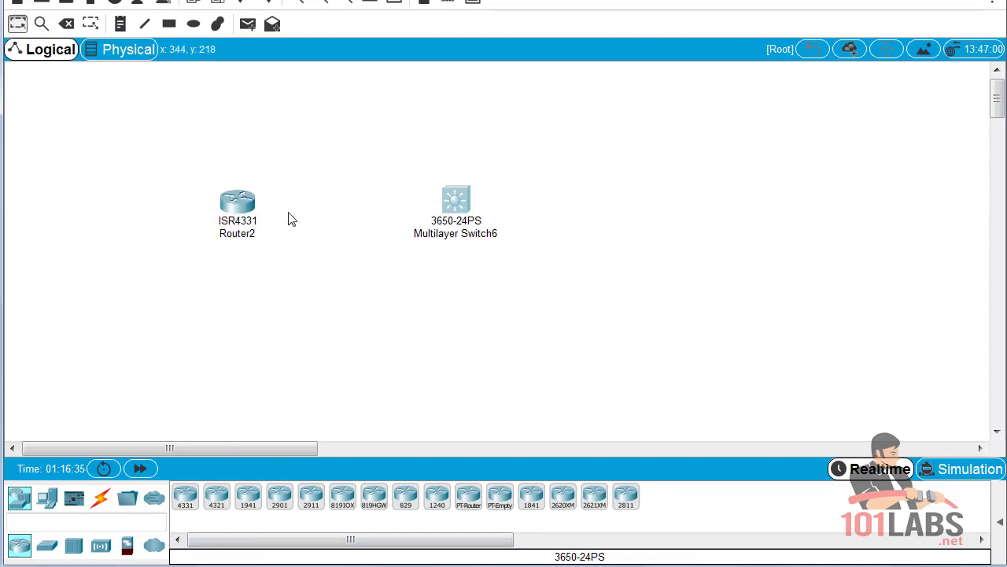
# Show Router2's zoomed, enlarged physical chassis with its empty NIM slots
pyautogui.click(237, 202)
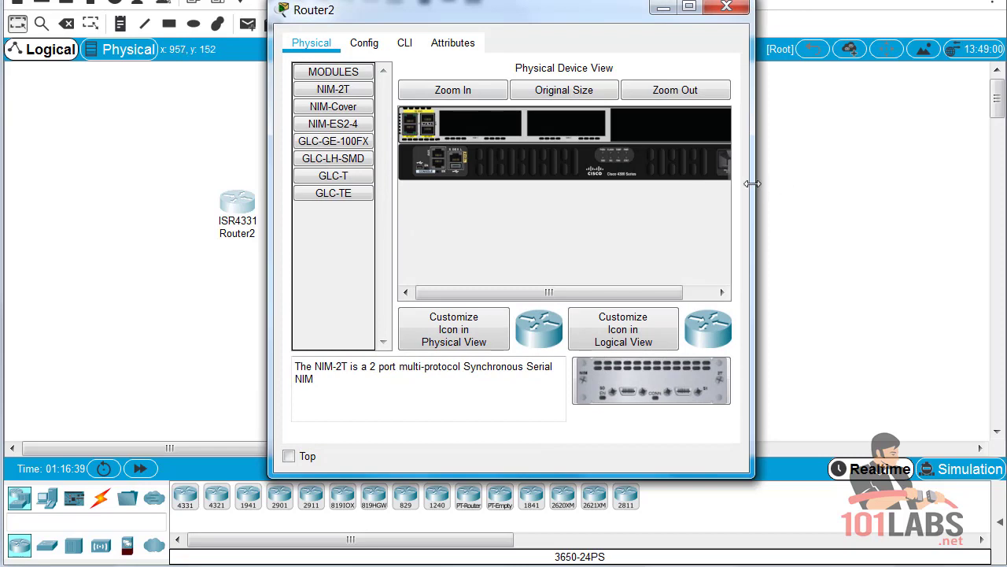
pyautogui.moveTo(506, 18); pyautogui.dragTo(250, 14)
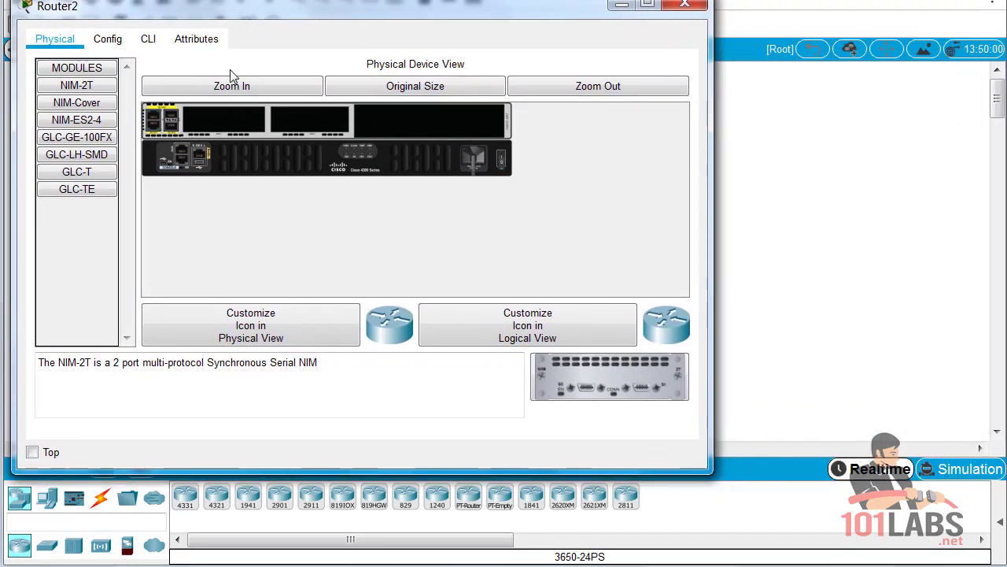
pyautogui.click(220, 88)
pyautogui.moveTo(712, 472); pyautogui.dragTo(864, 549)
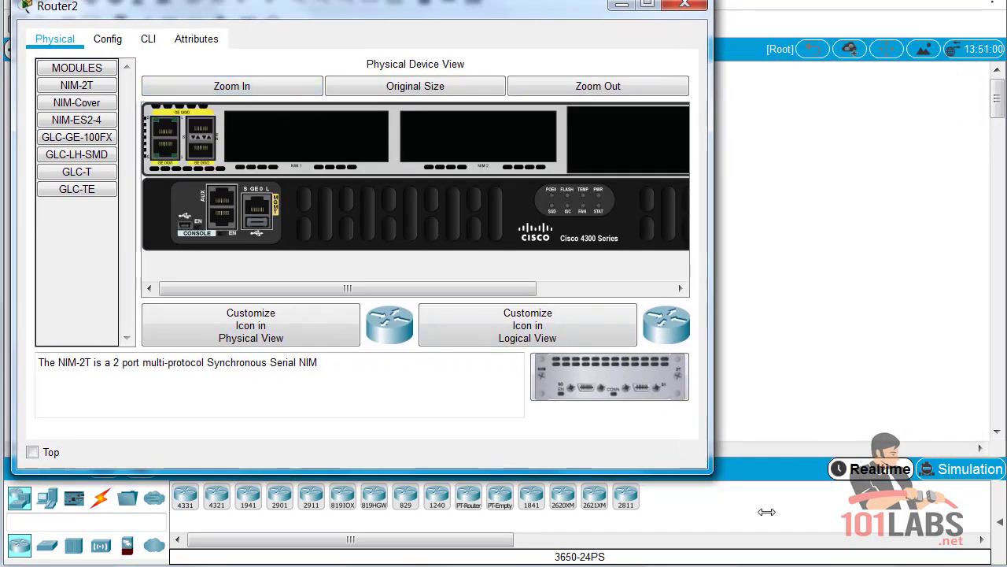
pyautogui.moveTo(856, 473); pyautogui.dragTo(992, 554)
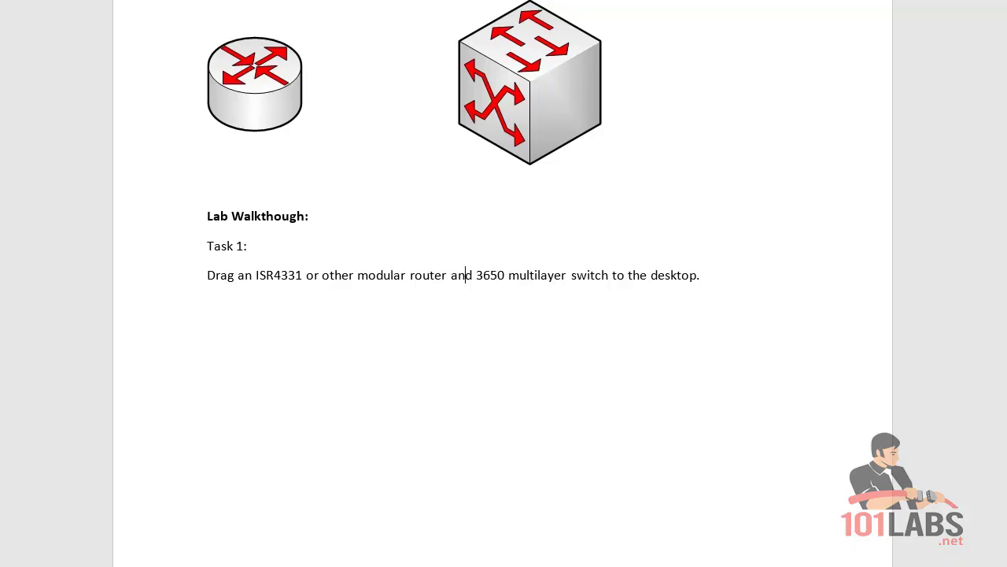
# Scroll the lab guide down to Task 3 and highlight the text 'a NIM-2T to'
pyautogui.scroll(-3, 504, 284)
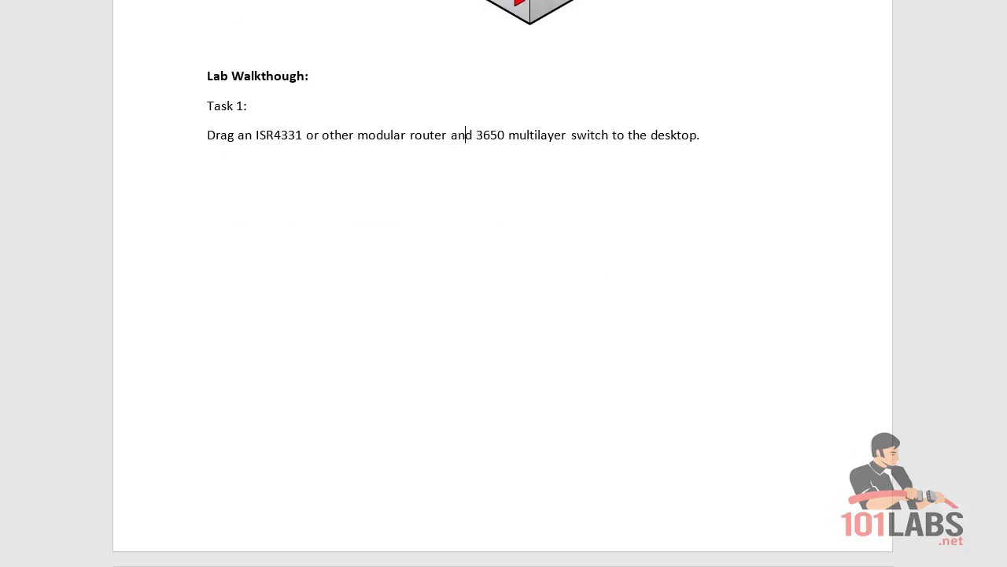
pyautogui.scroll(-6, 503, 283)
pyautogui.scroll(-5, 503, 284)
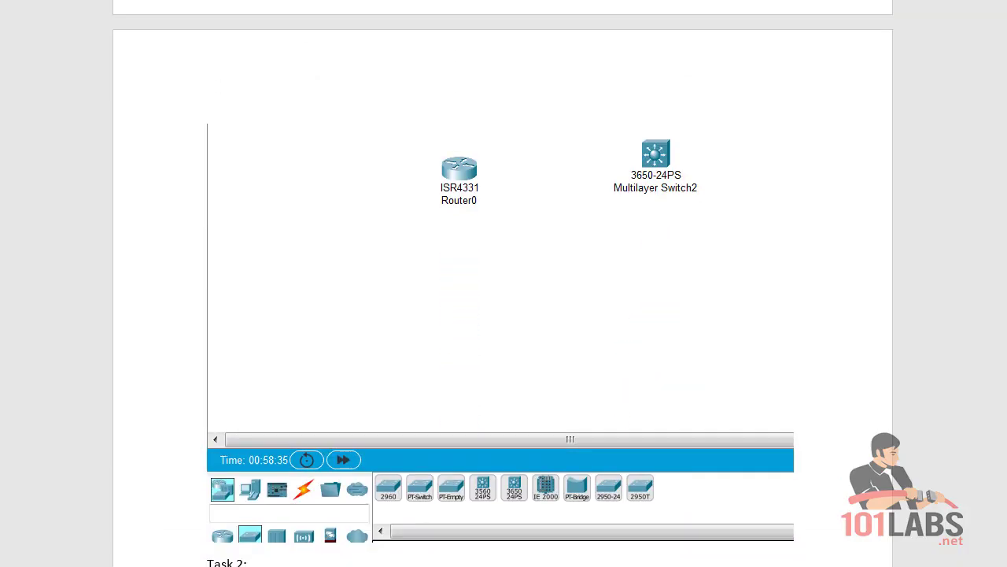
pyautogui.scroll(-7, 504, 283)
pyautogui.scroll(-4, 504, 283)
pyautogui.scroll(-2, 503, 284)
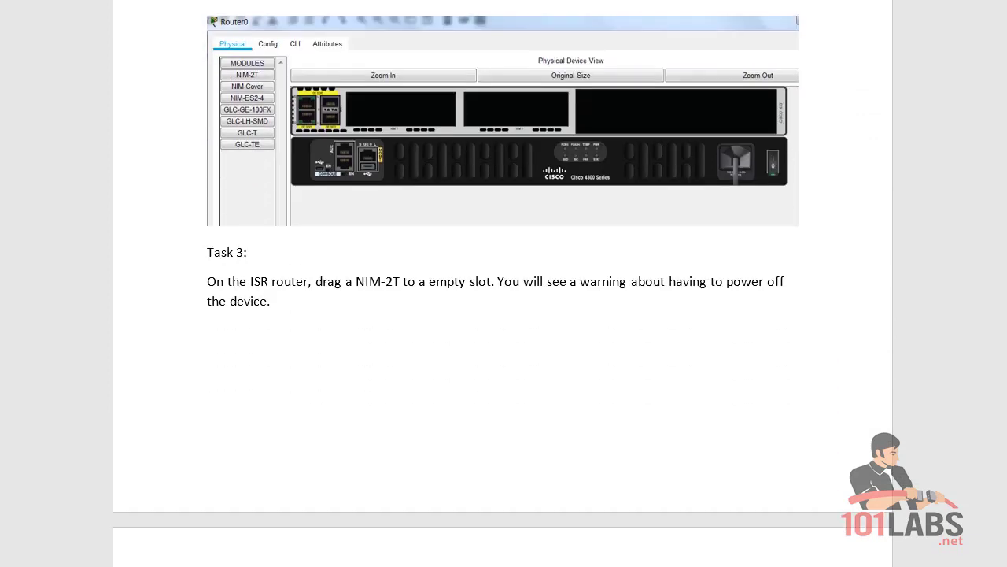
pyautogui.scroll(-1, 281, 221)
pyautogui.scroll(-2, 281, 220)
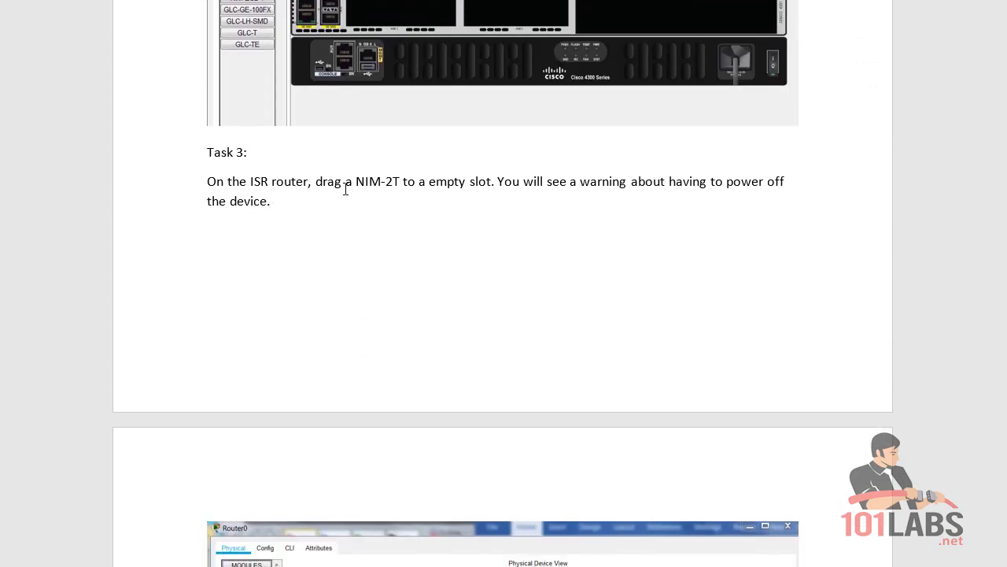
pyautogui.moveTo(344, 189); pyautogui.dragTo(418, 185)
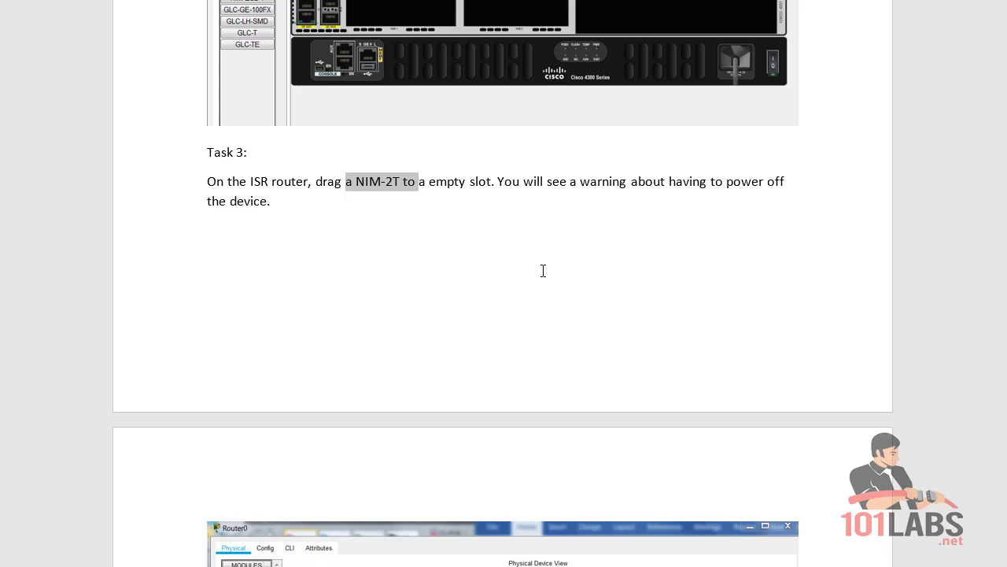
pyautogui.scroll(-1, 543, 271)
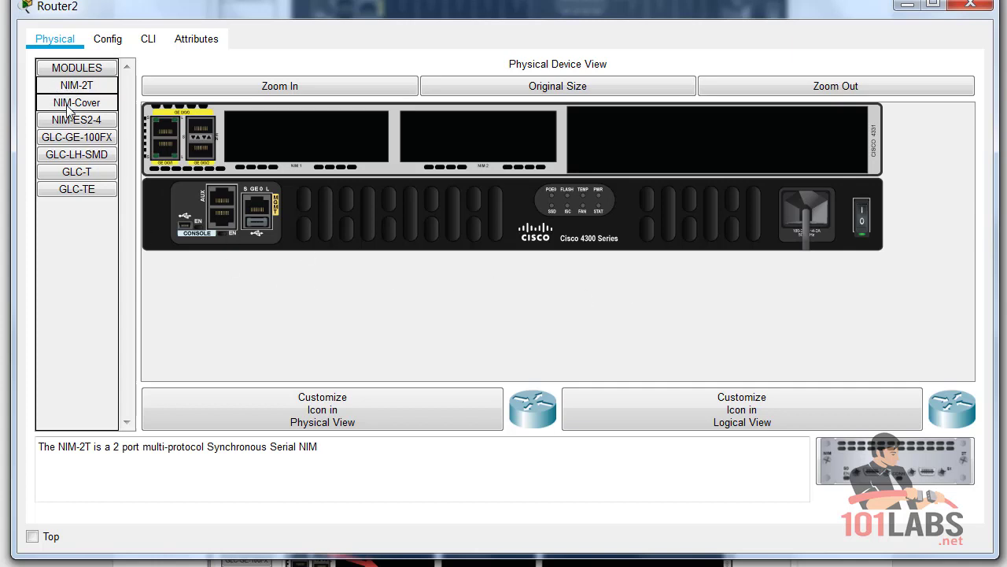
# Try adding a NIM-2T to Router2's empty slot and dismiss the power-is-on warning
pyautogui.moveTo(76, 85); pyautogui.dragTo(286, 135)
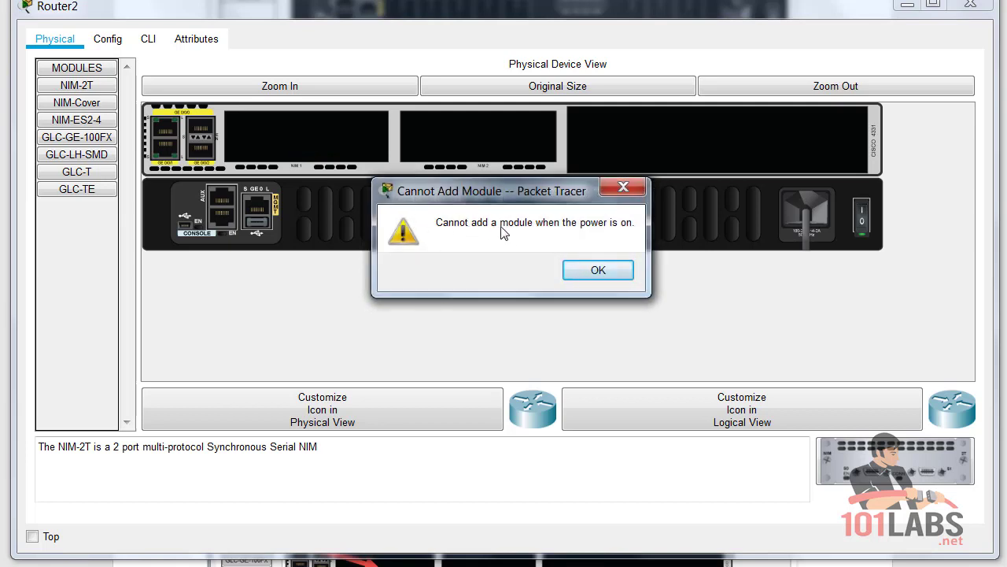
pyautogui.click(610, 270)
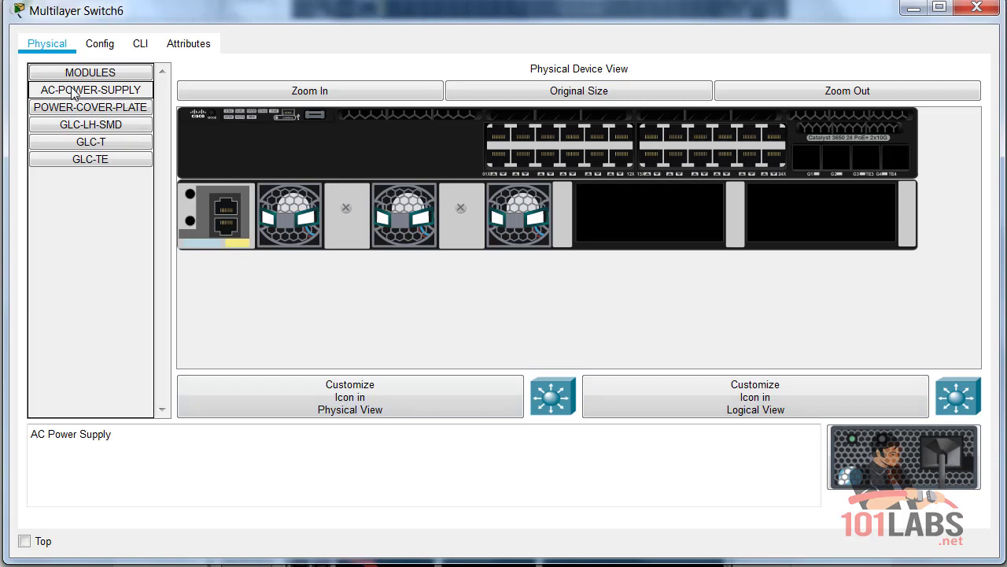
# Install AC power supplies in both switch bays, then decline setup to reach Switch>
pyautogui.moveTo(897, 466); pyautogui.dragTo(660, 231)
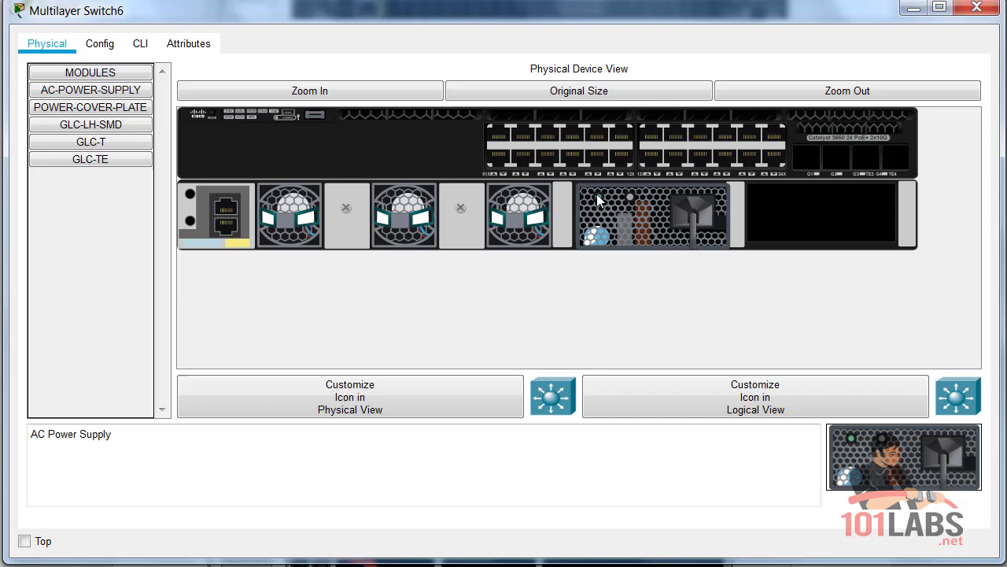
pyautogui.moveTo(866, 449); pyautogui.dragTo(827, 249)
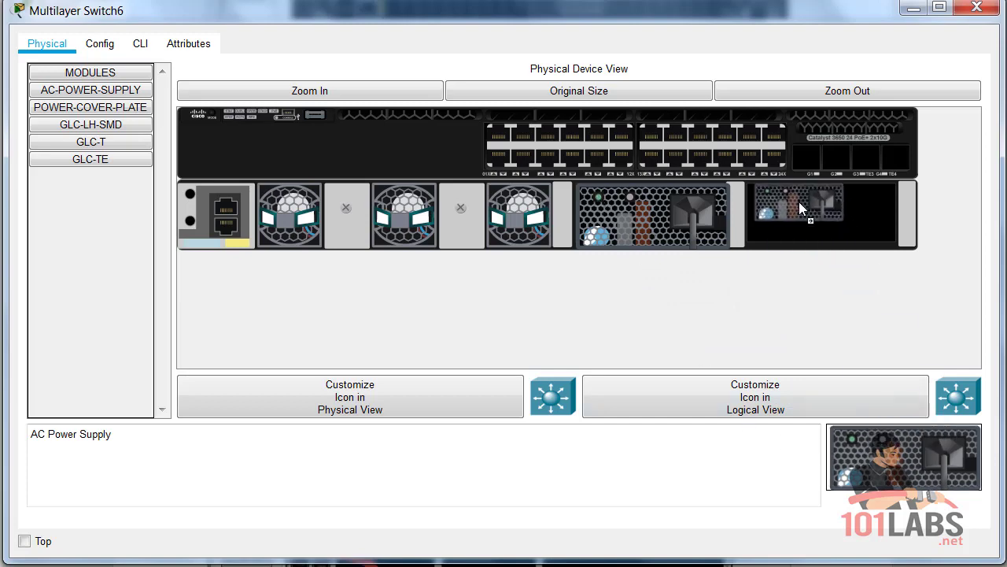
pyautogui.click(143, 45)
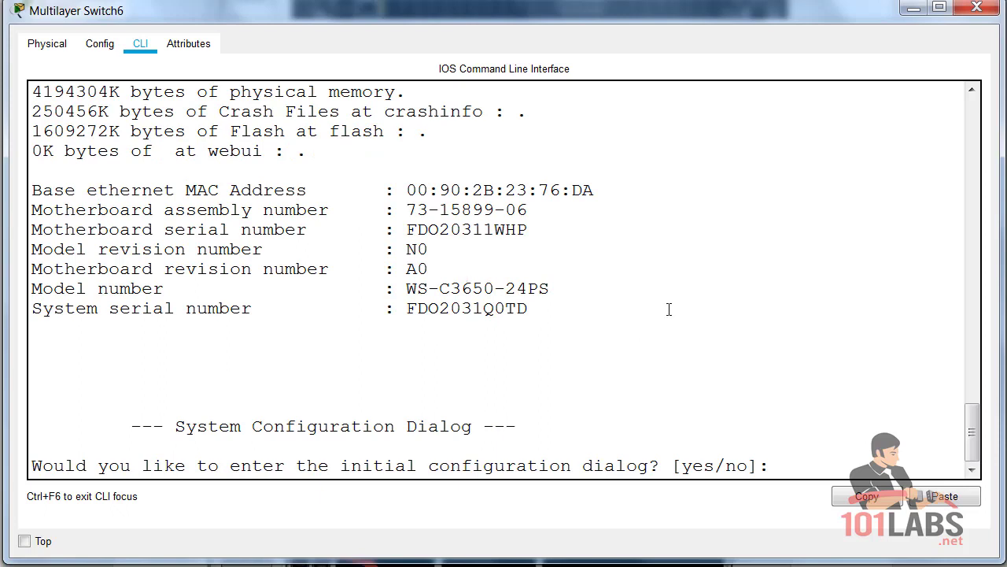
pyautogui.write('no')
pyautogui.press('Return')
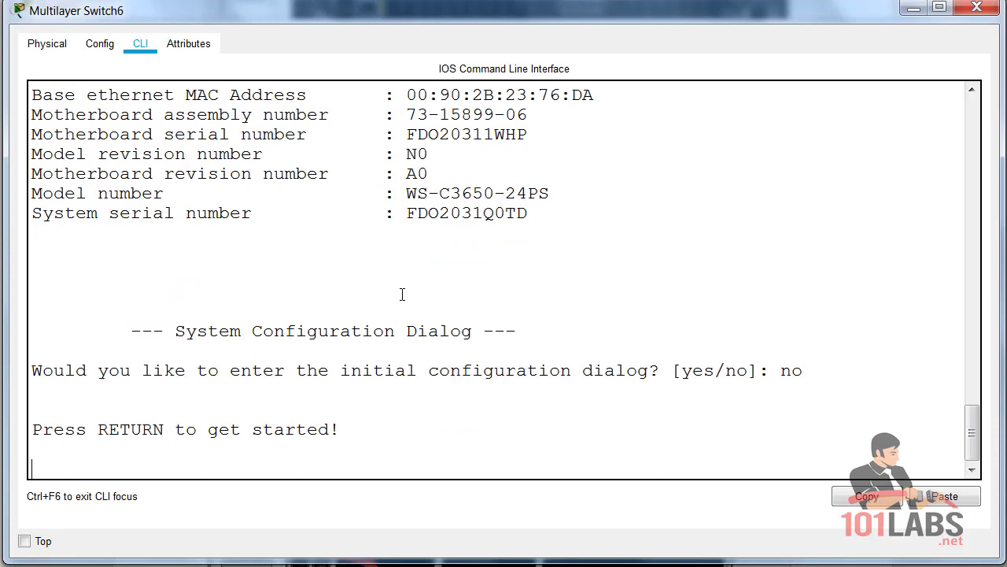
pyautogui.press('Return')
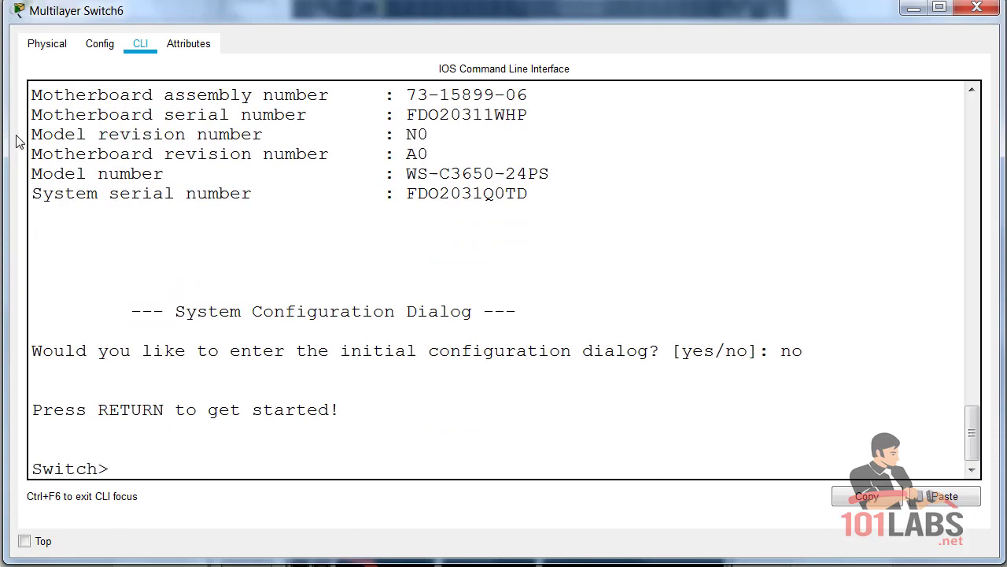
pyautogui.click(52, 46)
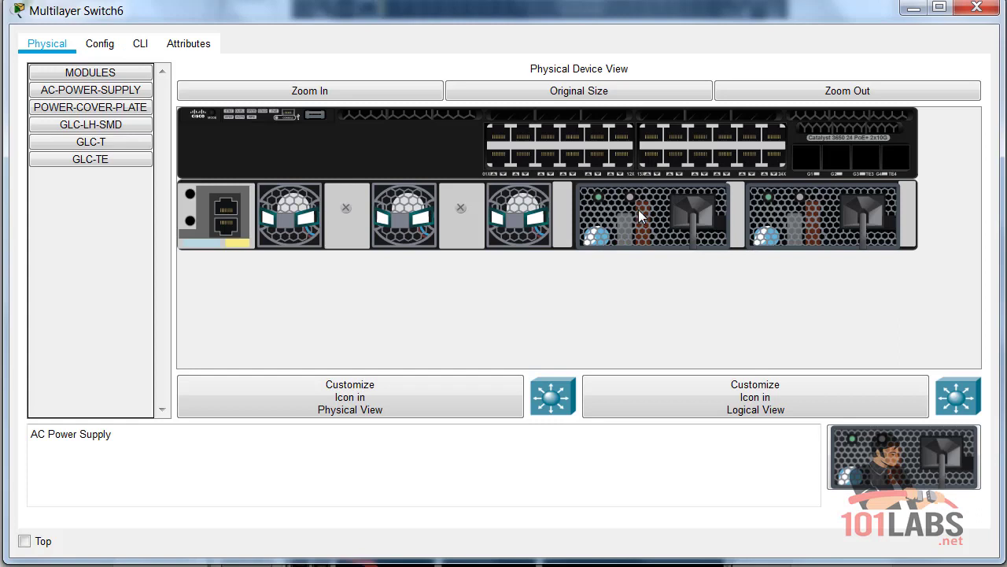
# Hot-swap power supply A out and back in, then highlight the removed and inserted log messages
pyautogui.moveTo(639, 217); pyautogui.dragTo(905, 469)
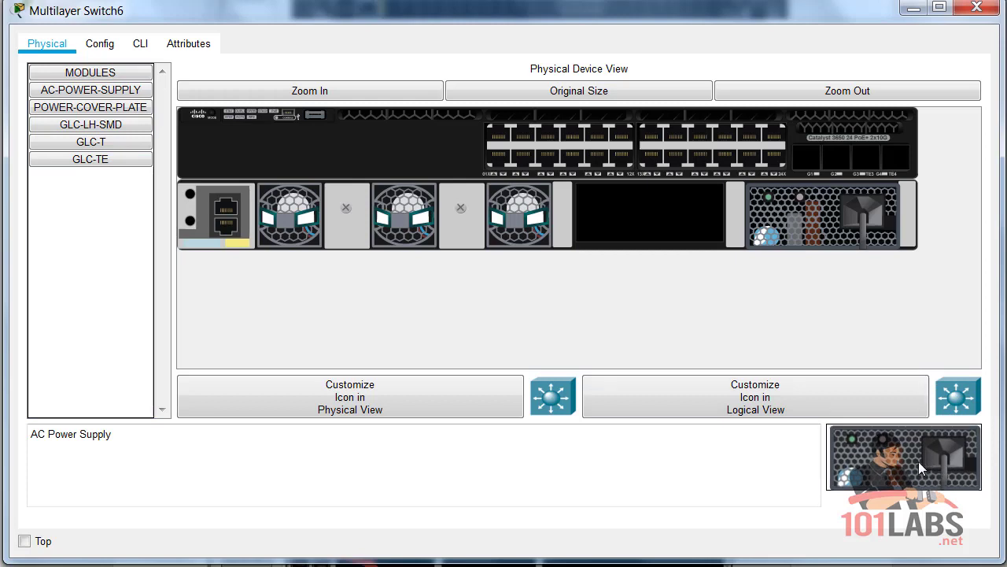
pyautogui.moveTo(921, 467); pyautogui.dragTo(653, 227)
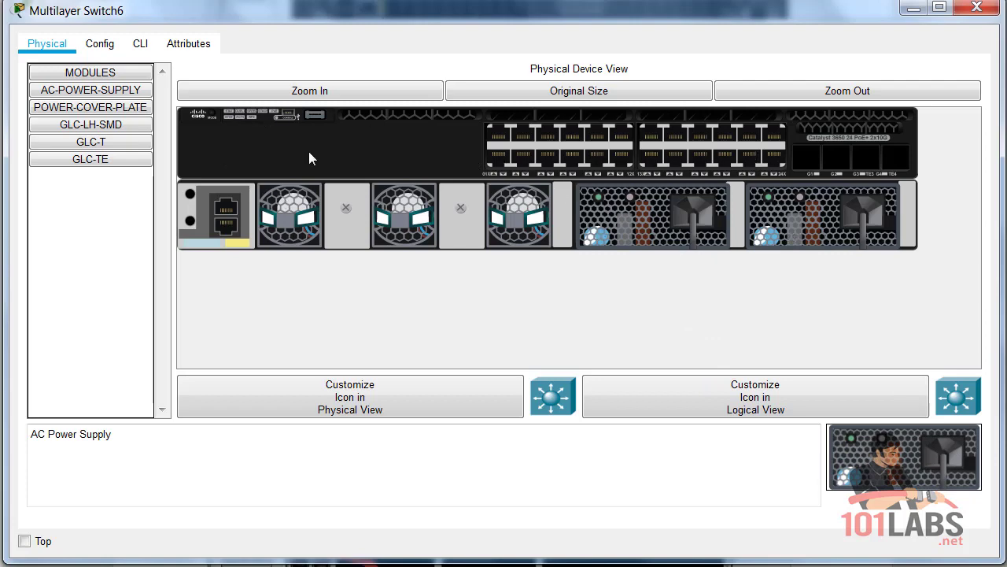
pyautogui.click(142, 54)
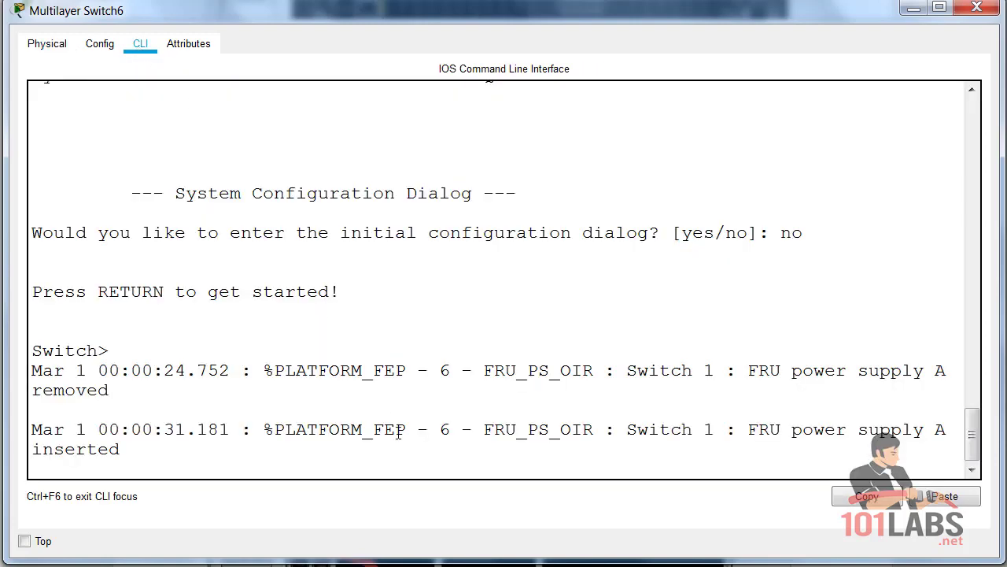
pyautogui.moveTo(33, 364)
pyautogui.mouseDown()
pyautogui.moveTo(940, 367)
pyautogui.moveTo(644, 409)
pyautogui.mouseUp()
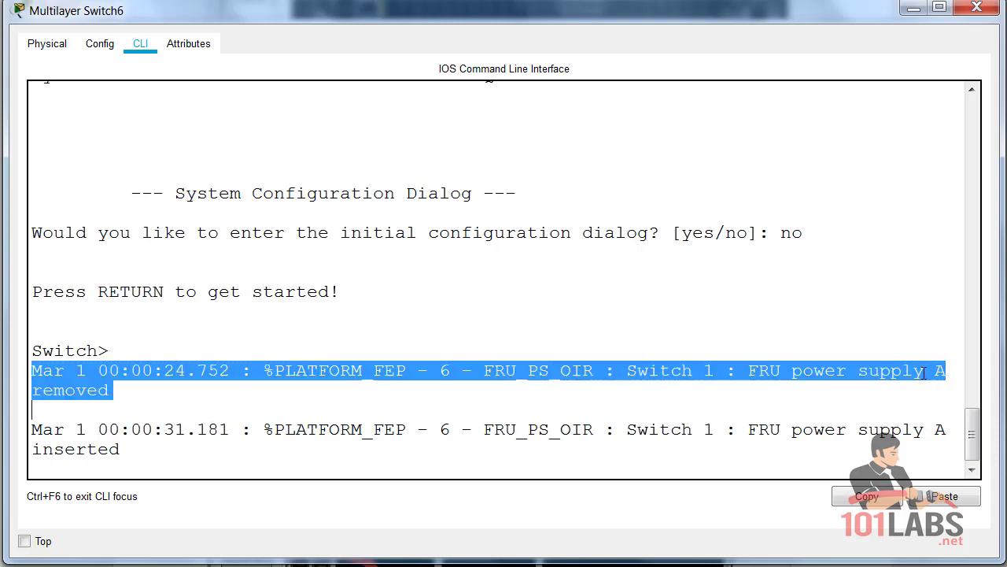
pyautogui.moveTo(42, 431); pyautogui.dragTo(576, 470)
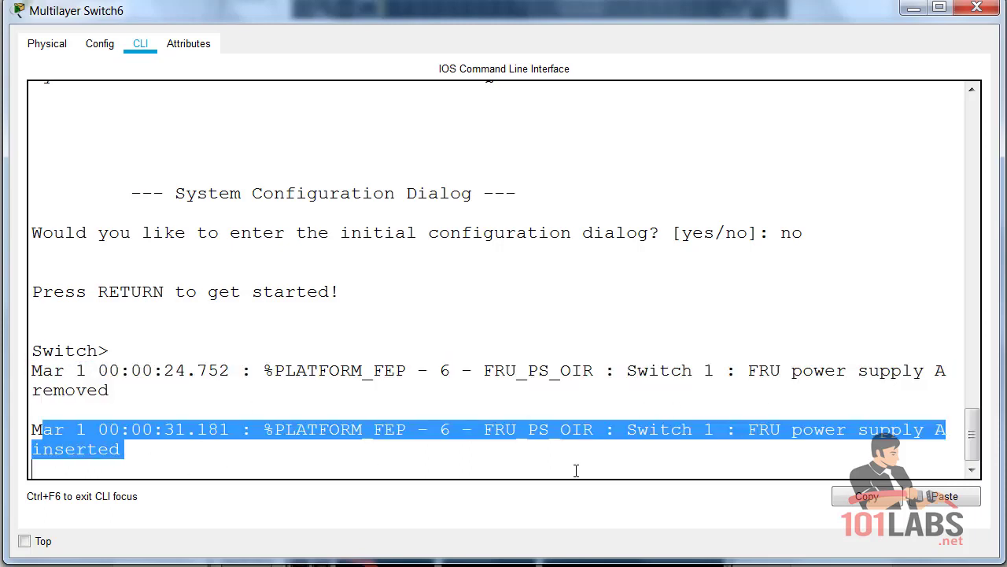
pyautogui.click(298, 446)
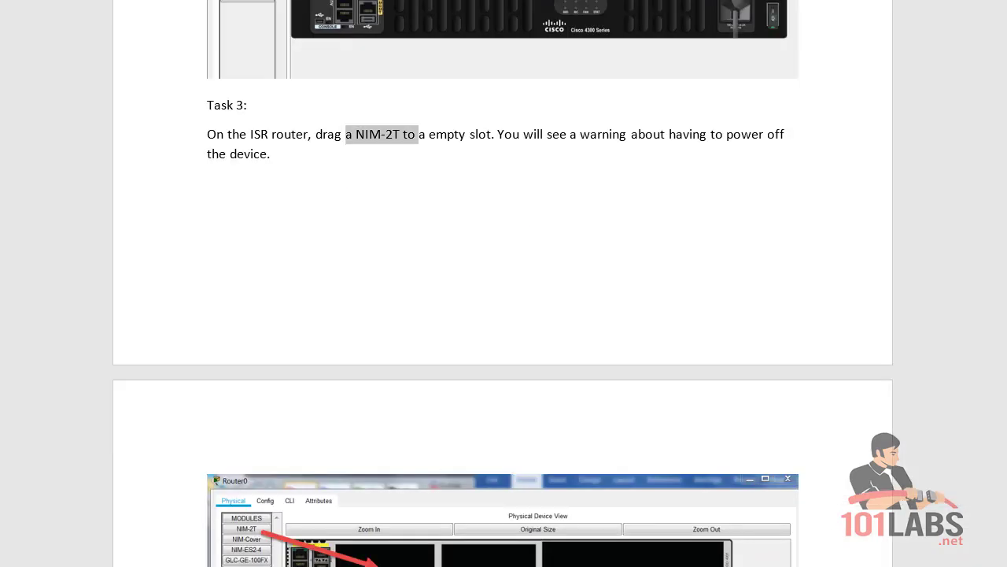
# Scroll the lab guide to Task 4's note on adding Ethernet uplink modules
pyautogui.scroll(-5, 504, 284)
pyautogui.scroll(-10, 503, 284)
pyautogui.scroll(-3, 503, 283)
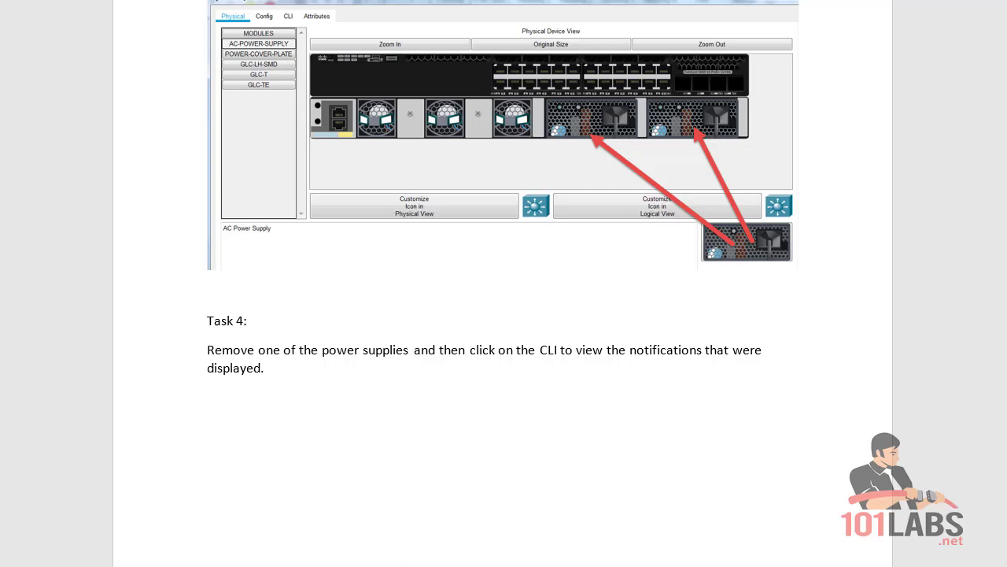
pyautogui.scroll(-8, 504, 284)
pyautogui.scroll(-10, 504, 283)
pyautogui.scroll(-8, 503, 283)
pyautogui.scroll(-1, 504, 284)
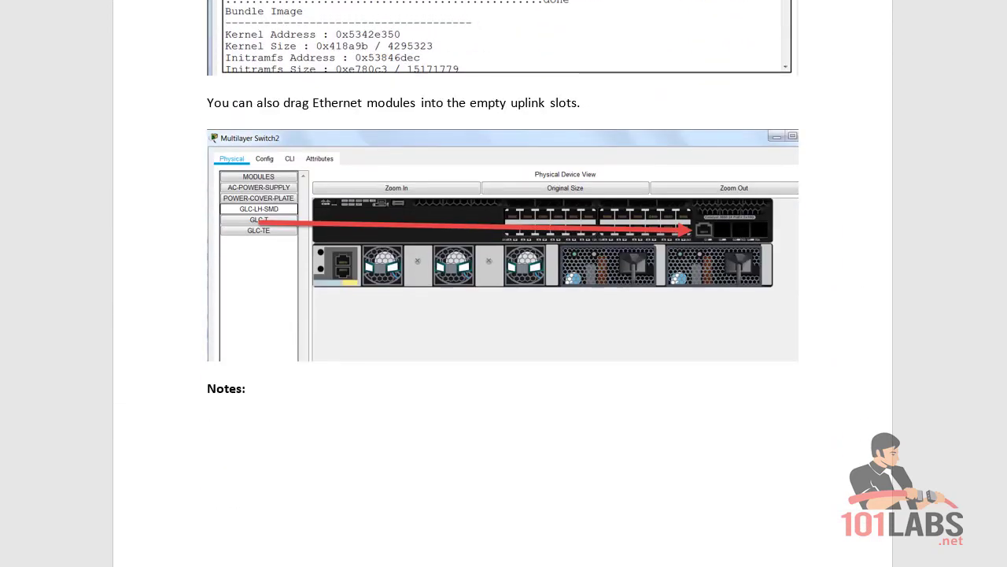
pyautogui.scroll(3, 504, 283)
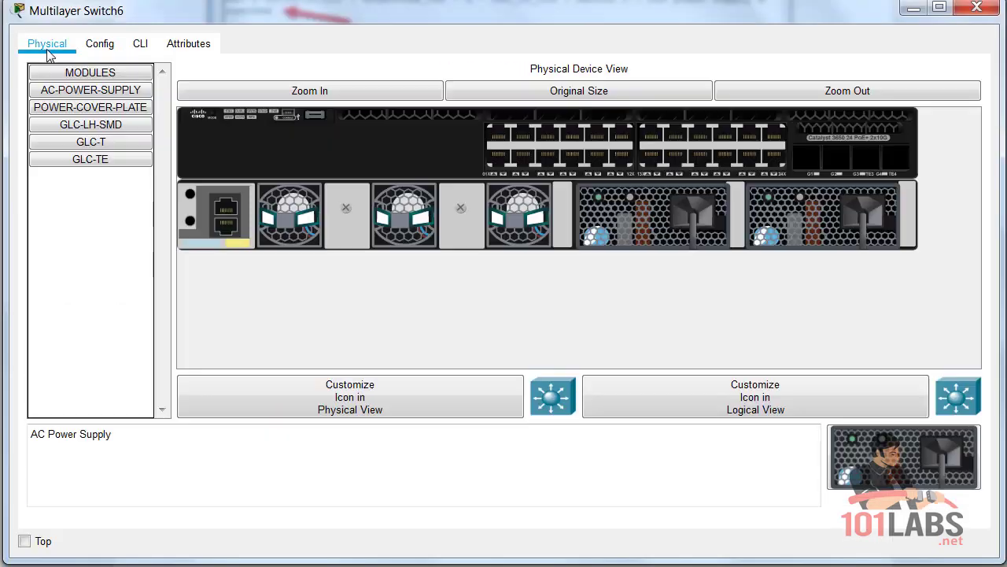
# Insert GLC-LH-SMD, GLC-T and GLC-TE SFP modules into the switch's first three uplink slots
pyautogui.click(47, 46)
pyautogui.click(91, 126)
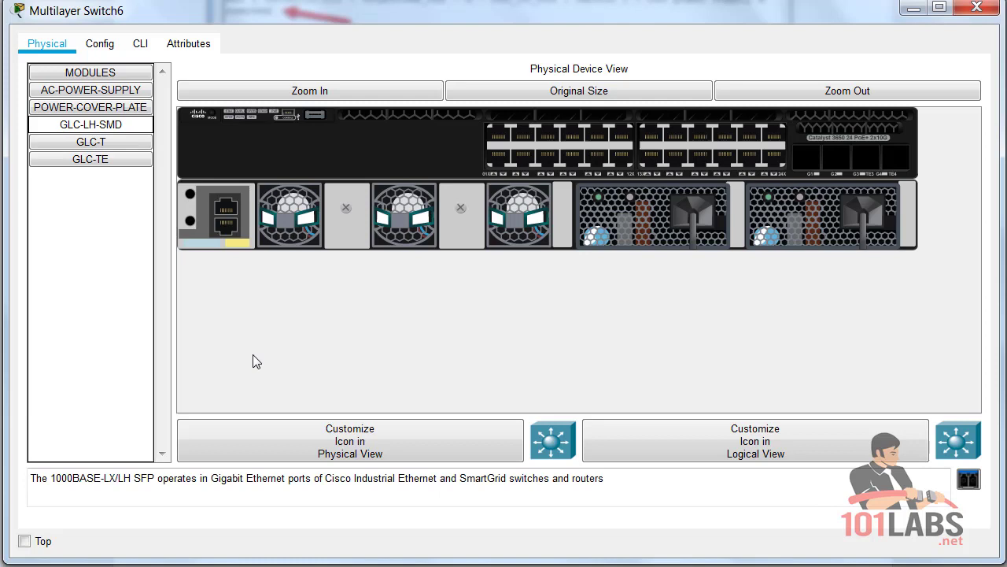
pyautogui.moveTo(35, 482); pyautogui.dragTo(603, 480)
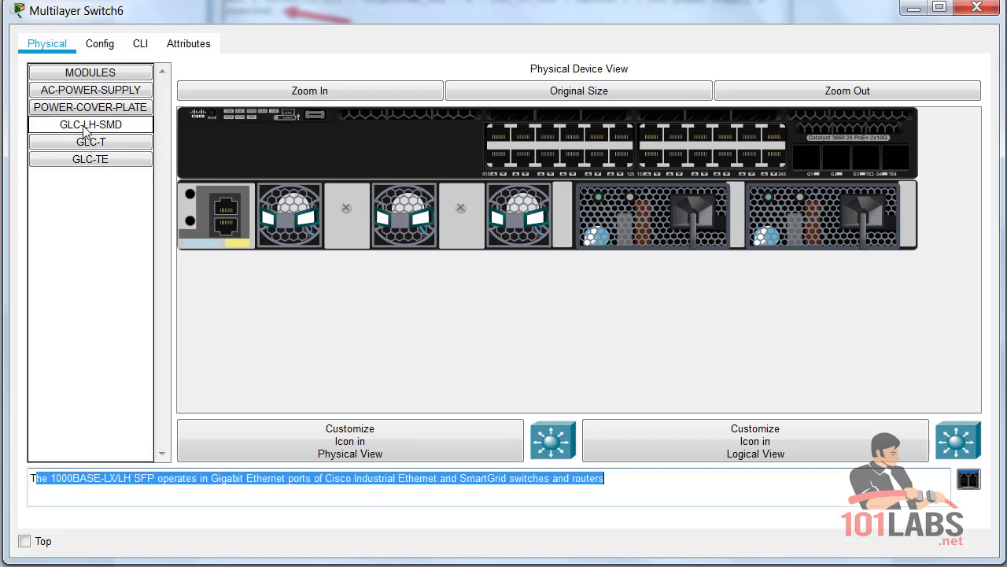
pyautogui.moveTo(92, 126); pyautogui.dragTo(803, 161)
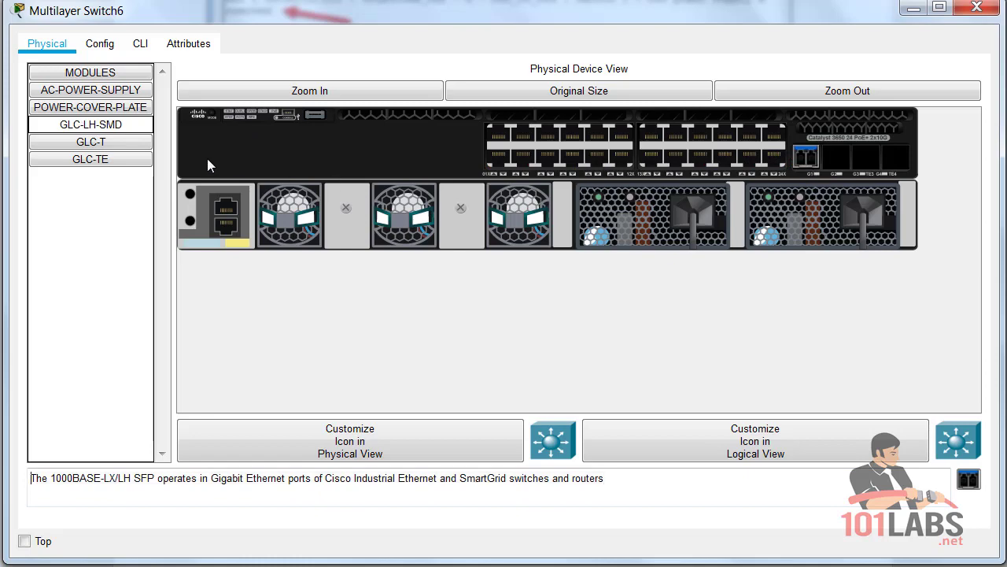
pyautogui.moveTo(92, 141); pyautogui.dragTo(829, 160)
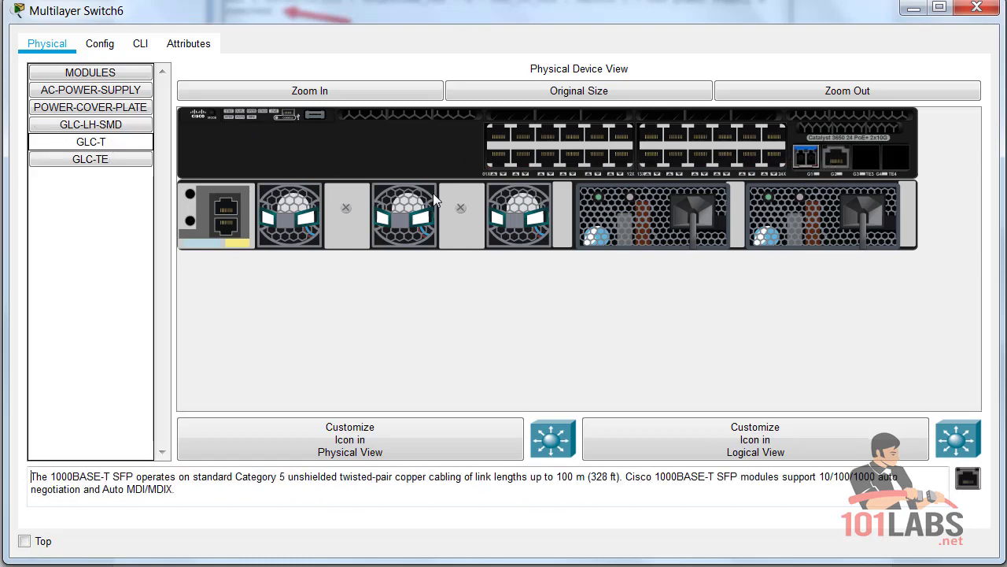
pyautogui.moveTo(91, 160); pyautogui.dragTo(867, 161)
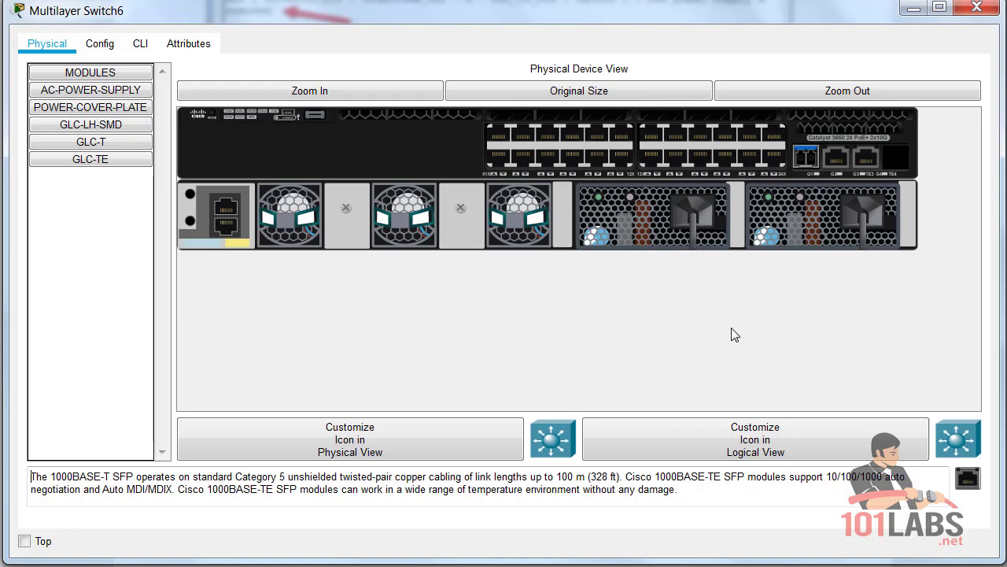
pyautogui.click(913, 8)
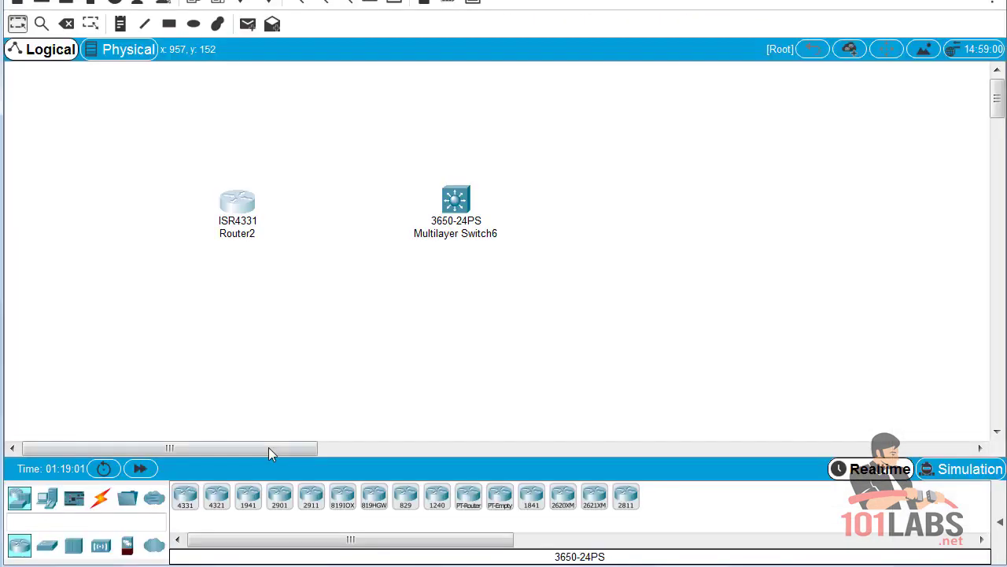
# Switch the device list to End Devices to show PC, Laptop and Server
pyautogui.click(41, 500)
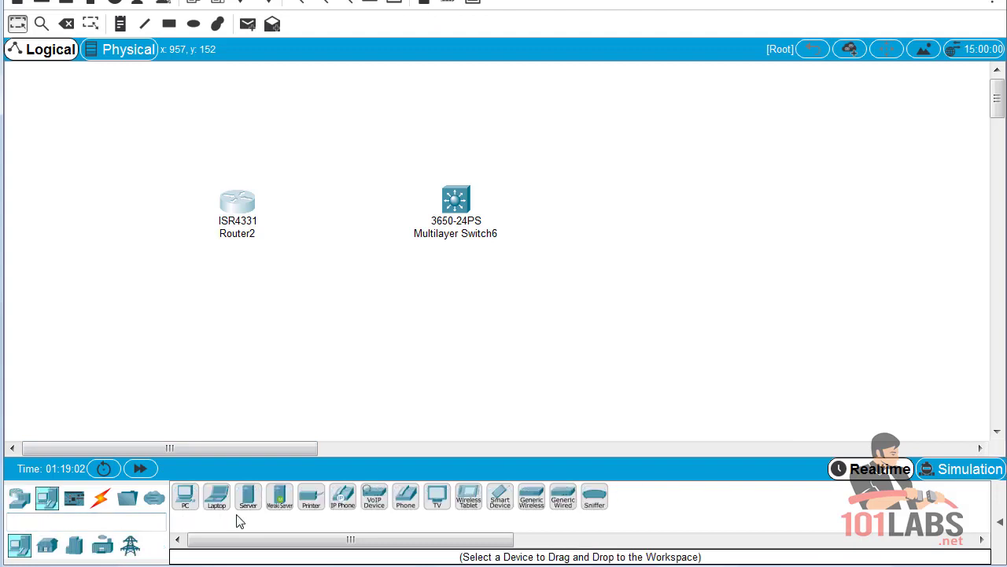